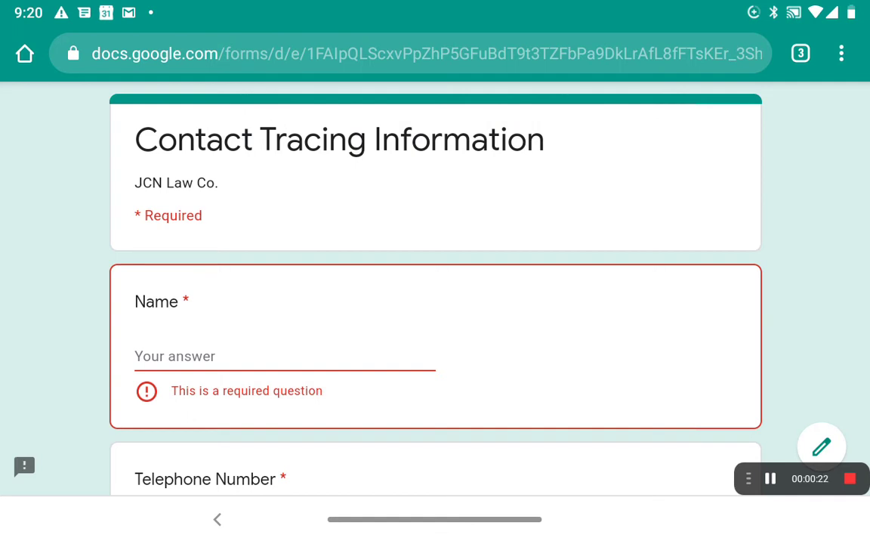
Enter Jose as the Name and 987654 as the Telephone Number.
left_click(227, 356)
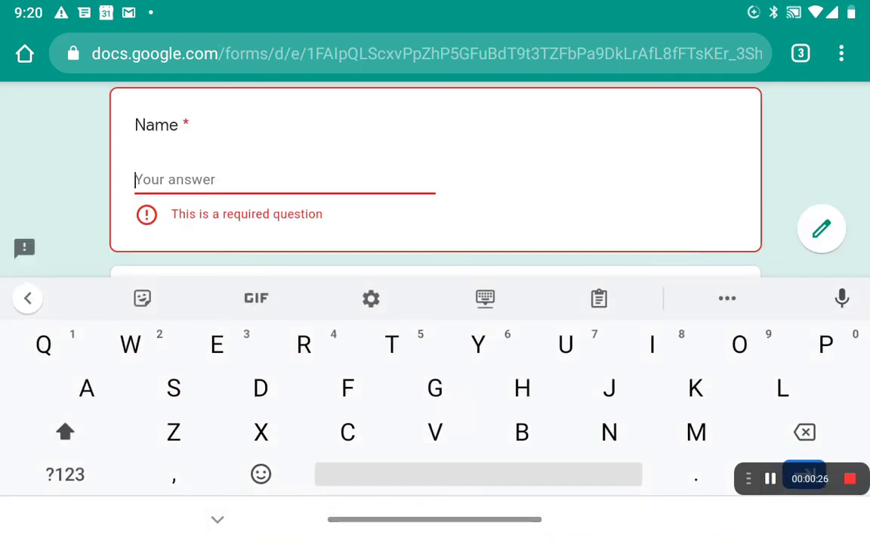
type("Jose")
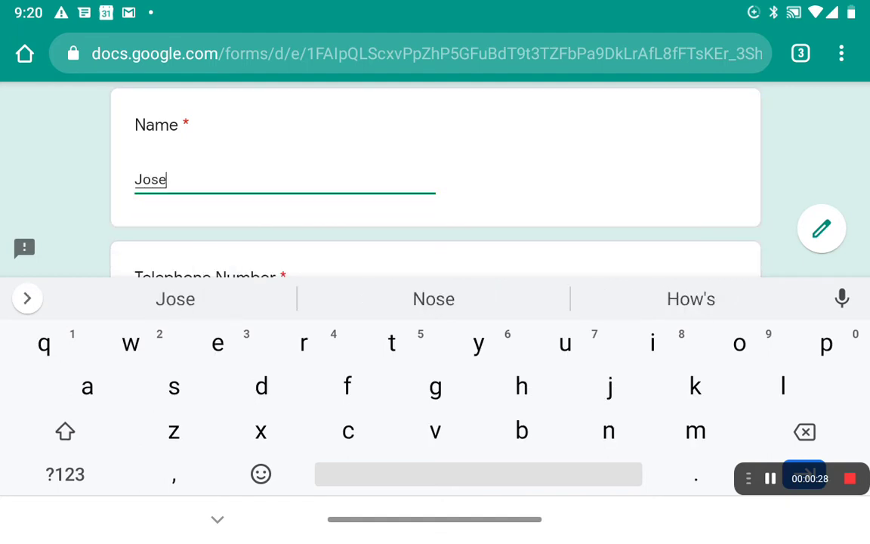
scroll(435, 181, "down", 2)
left_click(227, 227)
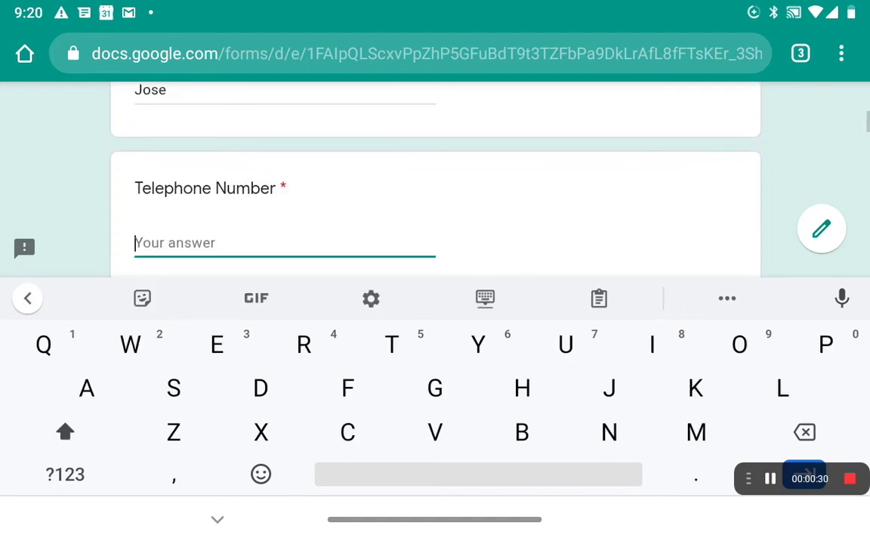
left_click(65, 474)
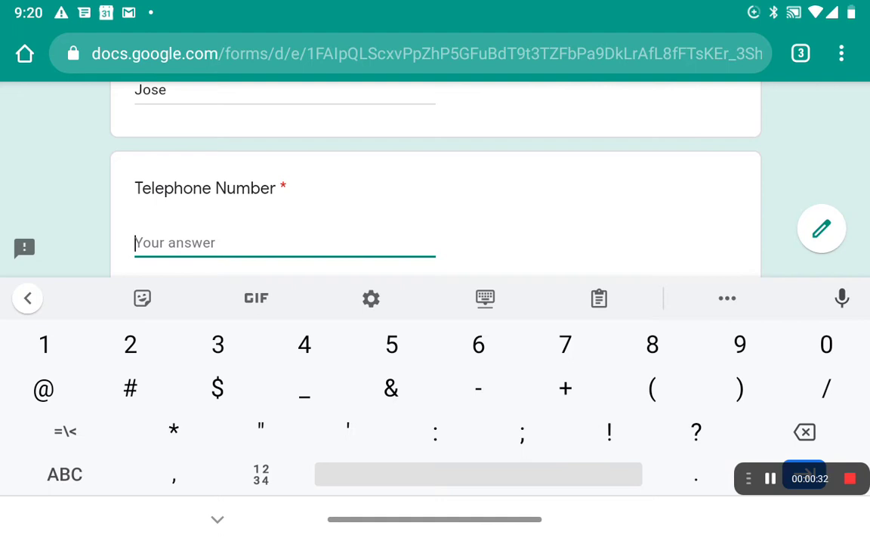
type("987654")
Enter 'Lapaz, Iloilo City' as the Address.
scroll(435, 181, "down", 2)
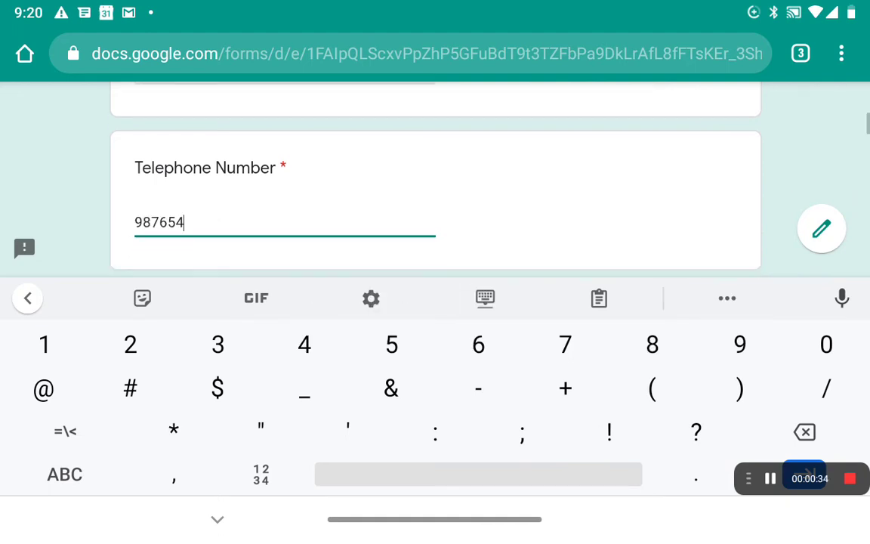
scroll(435, 182, "down", 2)
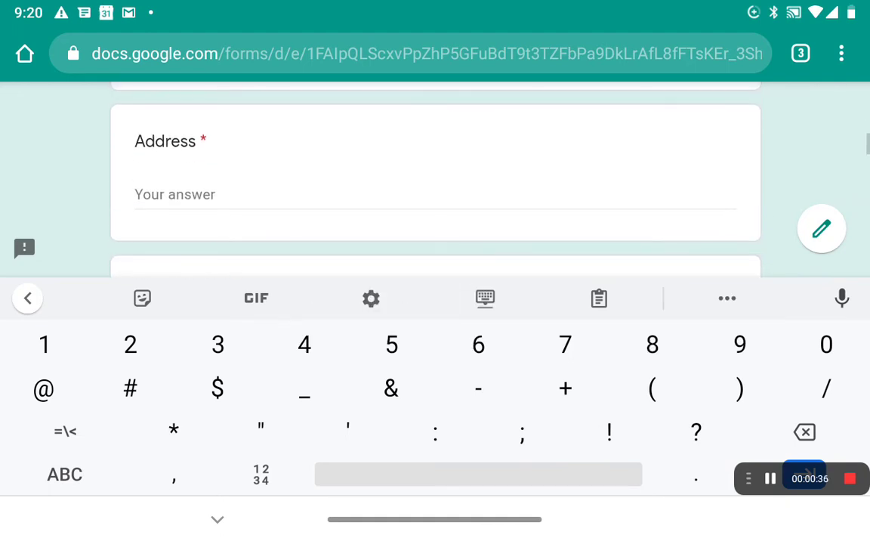
left_click(303, 194)
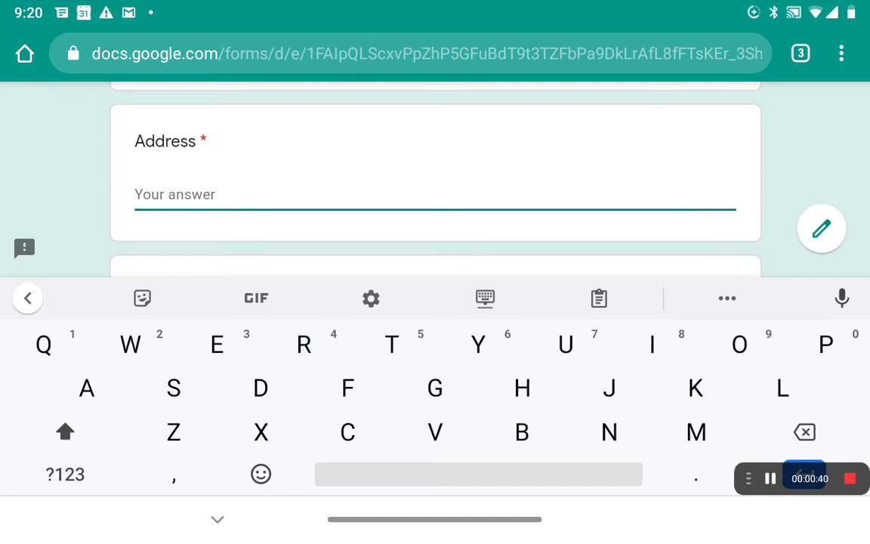
type("La")
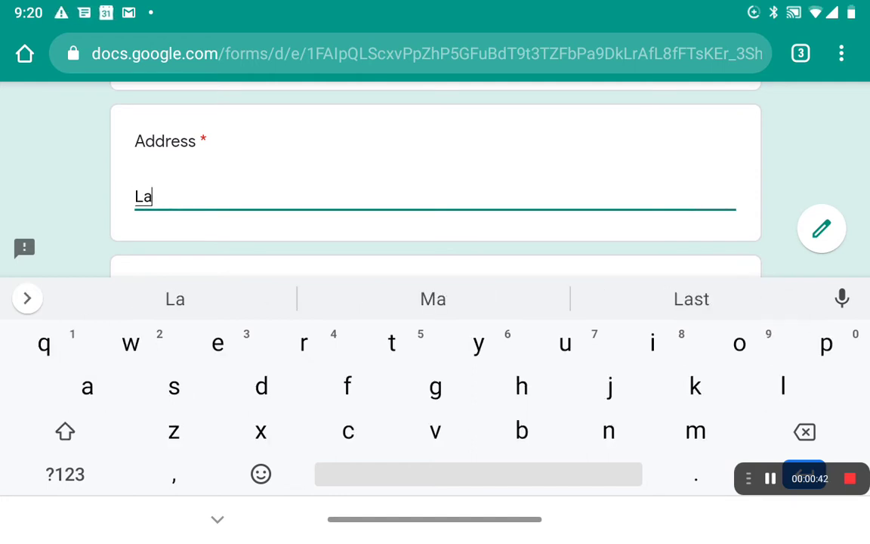
type("paz")
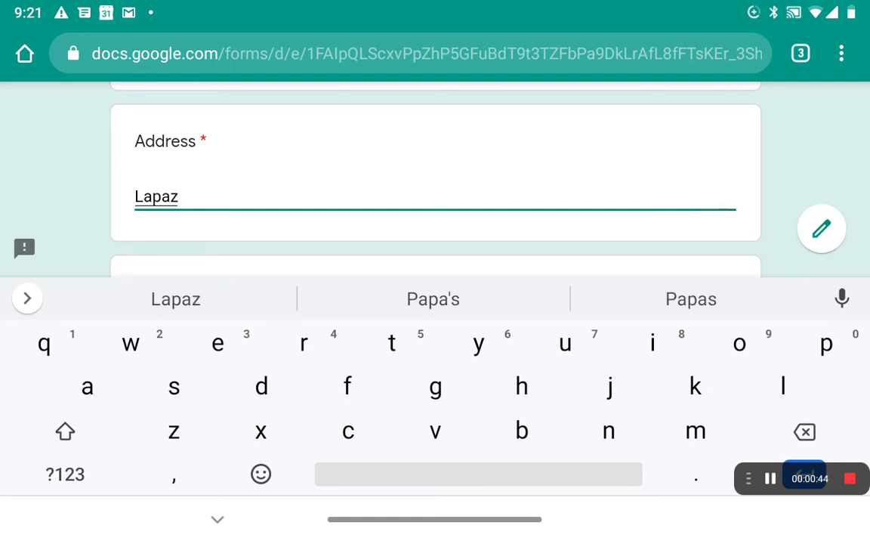
type(", Il")
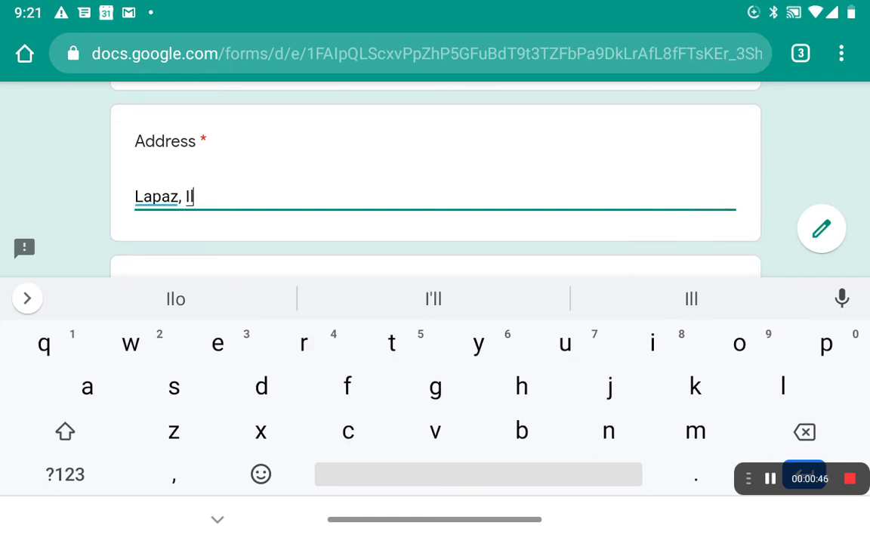
type("oilo Ci")
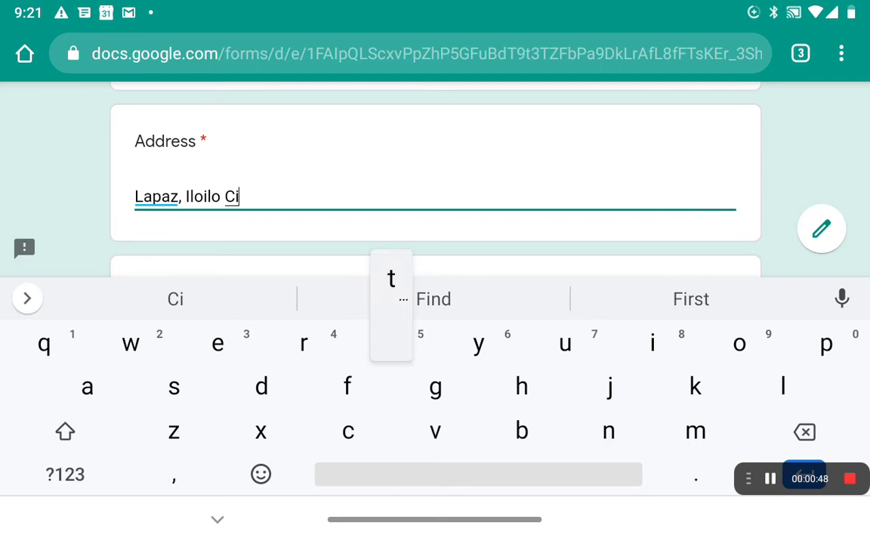
type("ty")
scroll(435, 182, "down", 2)
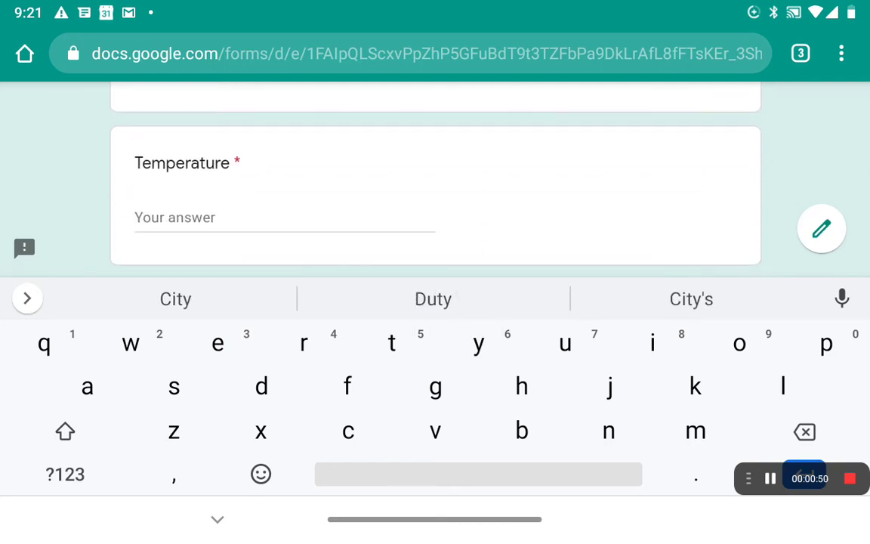
Enter a temperature of 36 and answer No to the symptoms question.
left_click(284, 217)
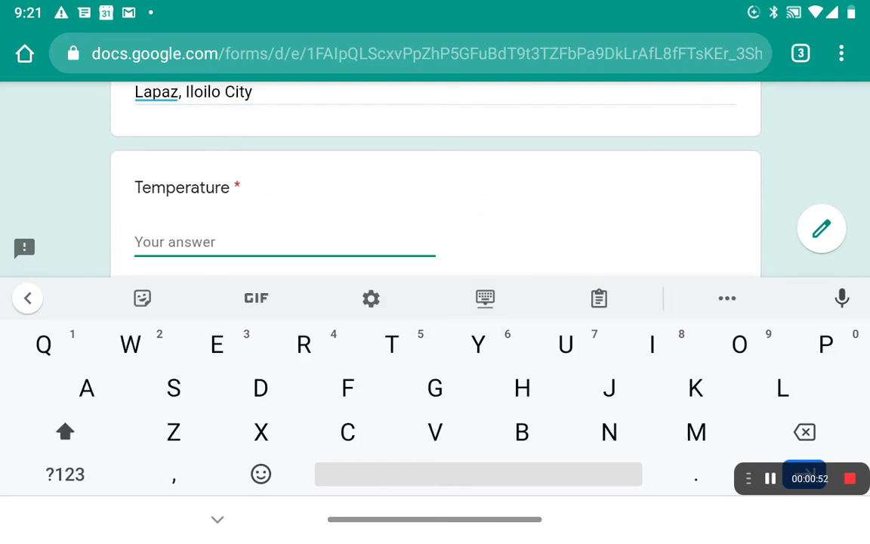
left_click(65, 475)
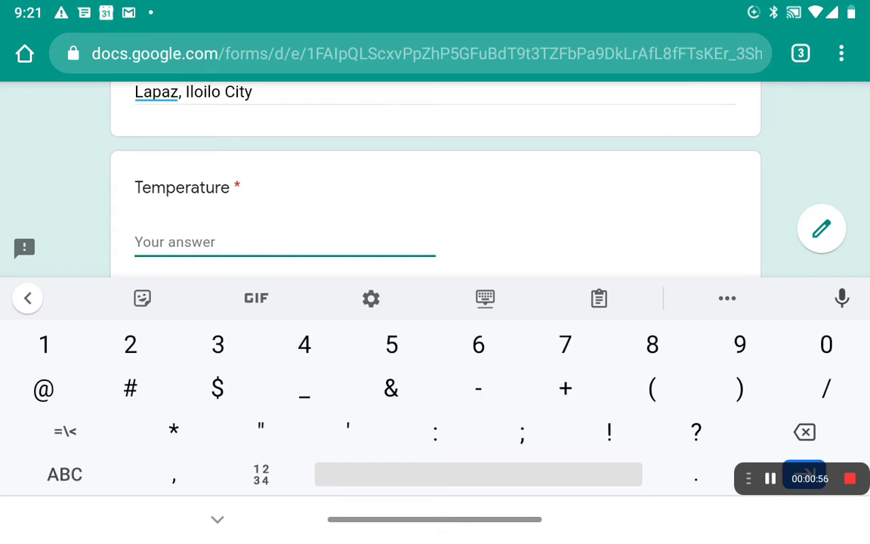
type("36")
scroll(435, 181, "down", 5)
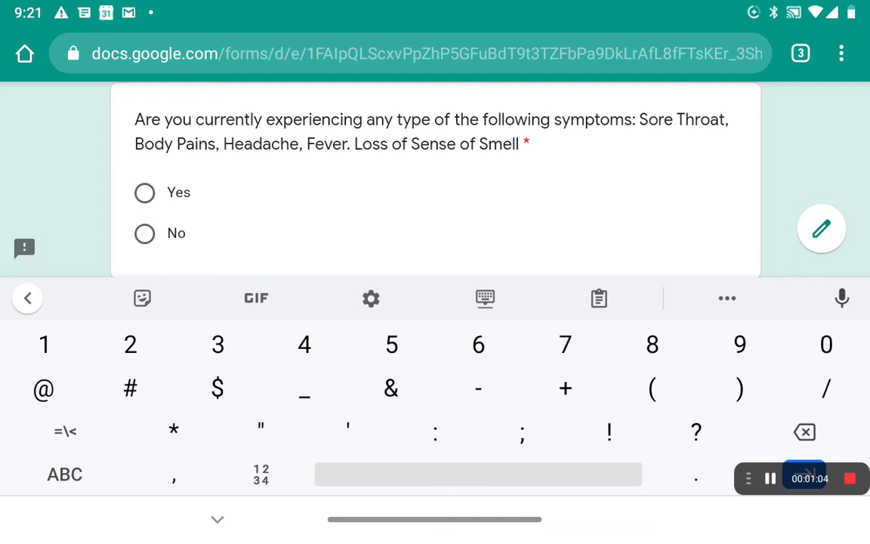
left_click(144, 233)
scroll(435, 302, "down", 2)
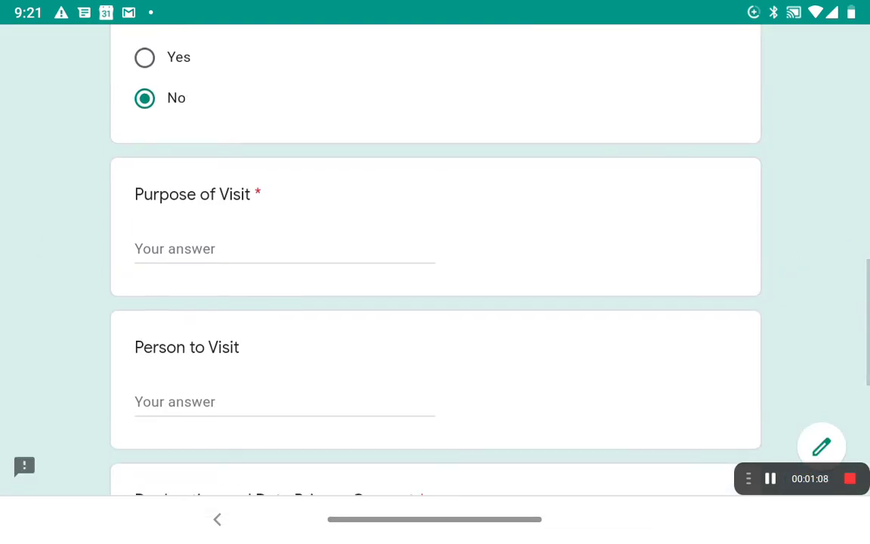
Enter 'Follow up' as Purpose of Visit and 'atty. Sharon' as Person to Visit.
left_click(285, 250)
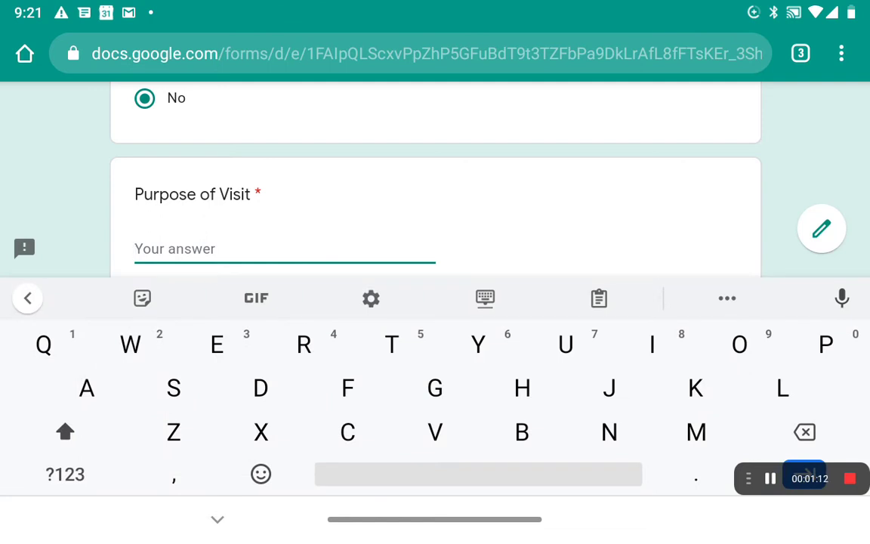
type("Follow")
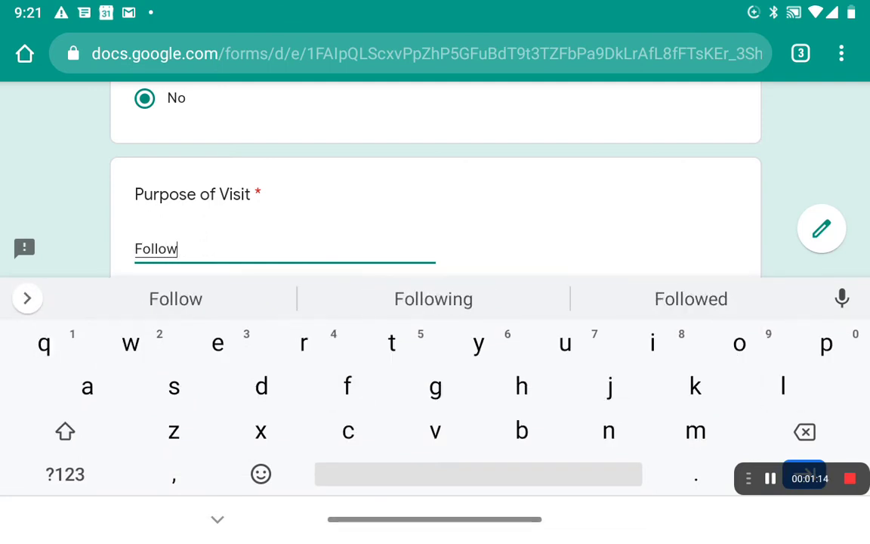
type(" up")
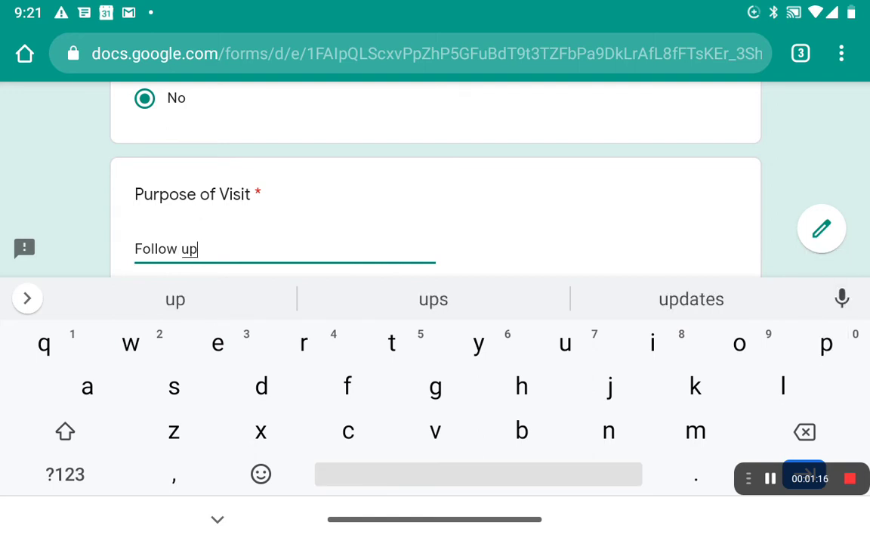
key("Tab")
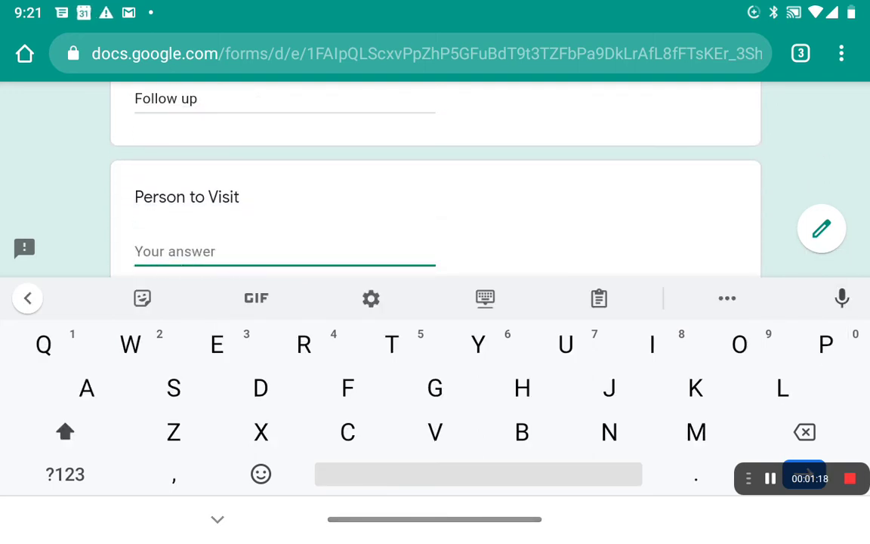
type("at")
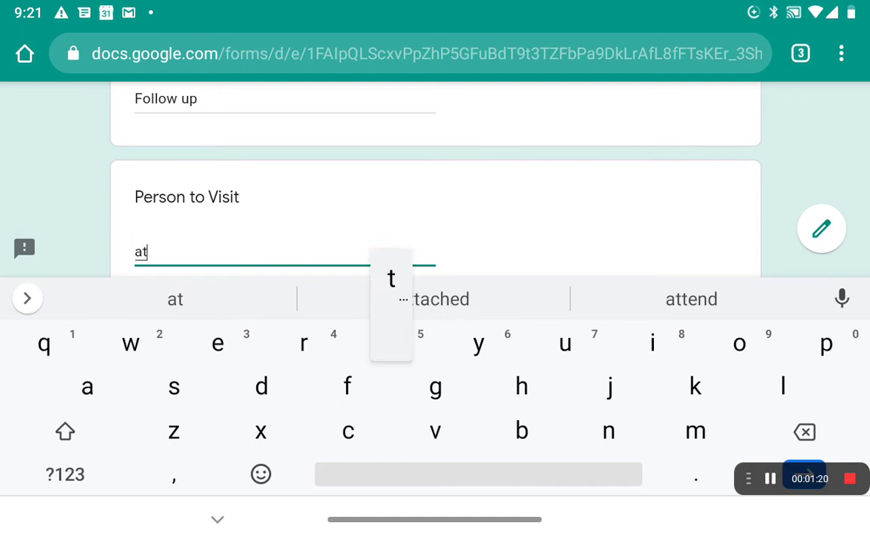
type("ty. ")
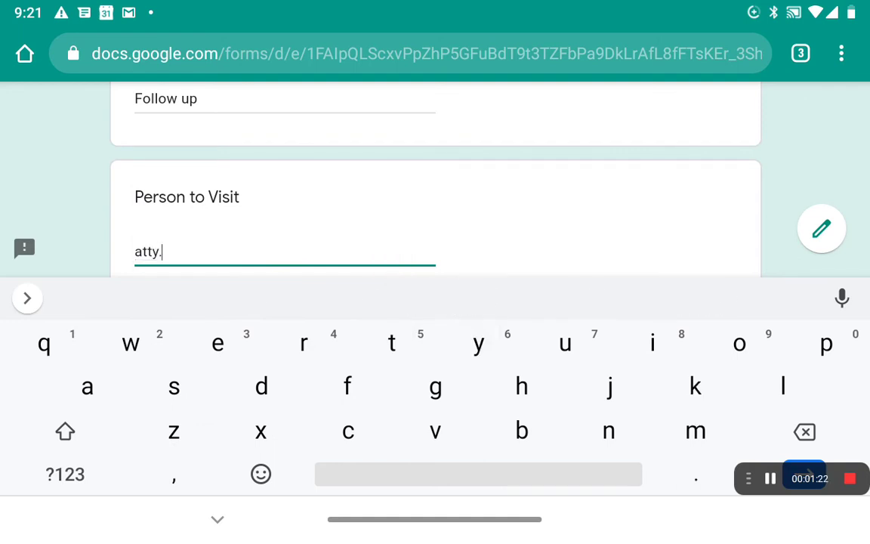
type("S")
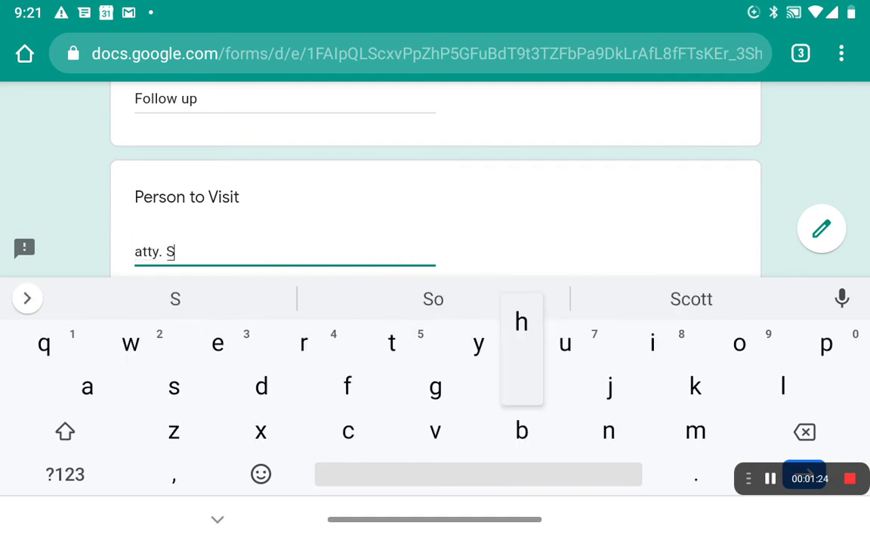
type("haron")
Check the Declaration and Data Privacy Consent box.
scroll(435, 182, "down", 3)
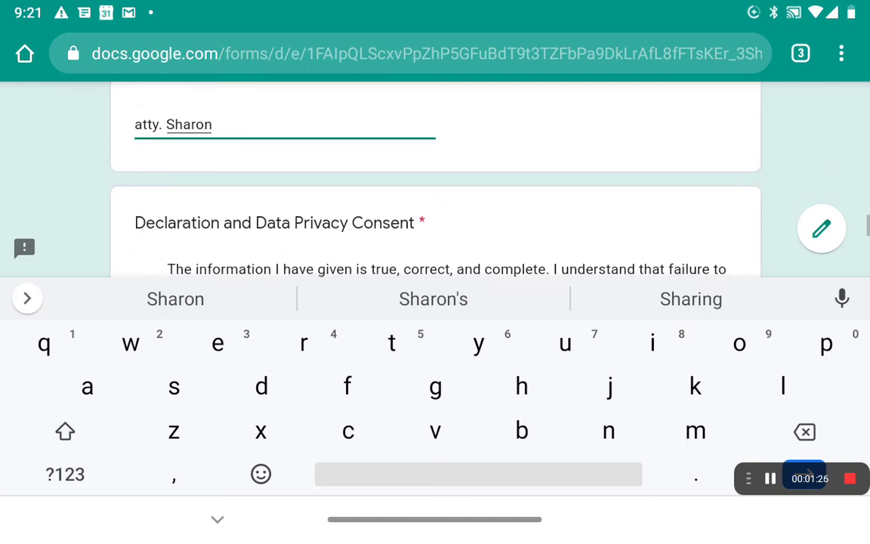
scroll(435, 181, "down", 3)
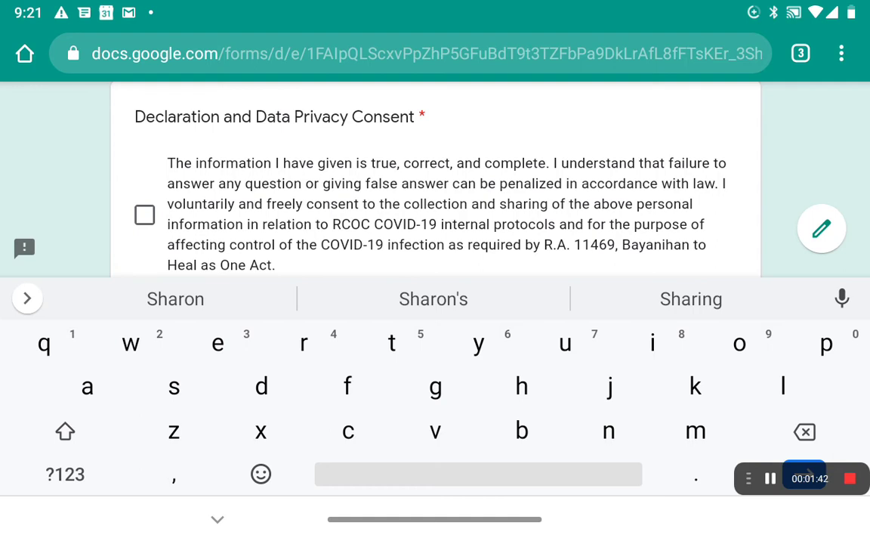
left_click(144, 215)
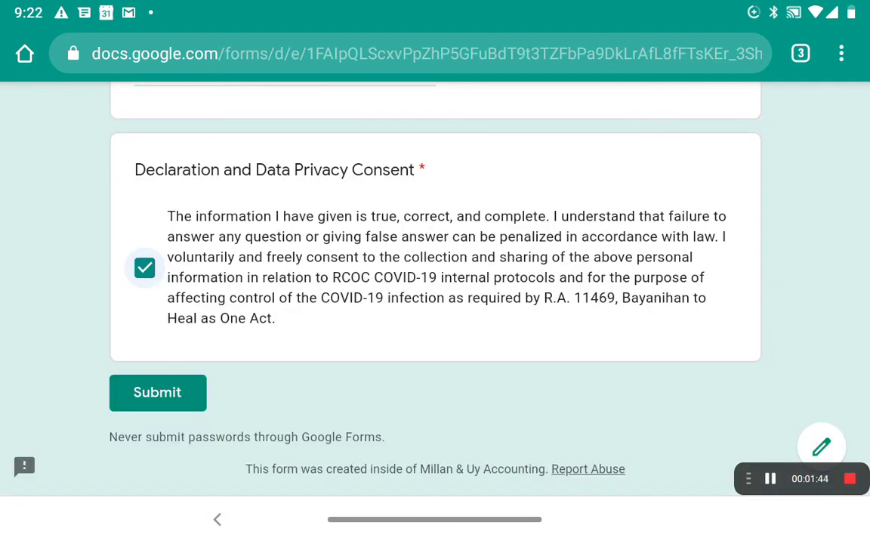
Submit the contact tracing response and begin another blank response.
left_click(157, 392)
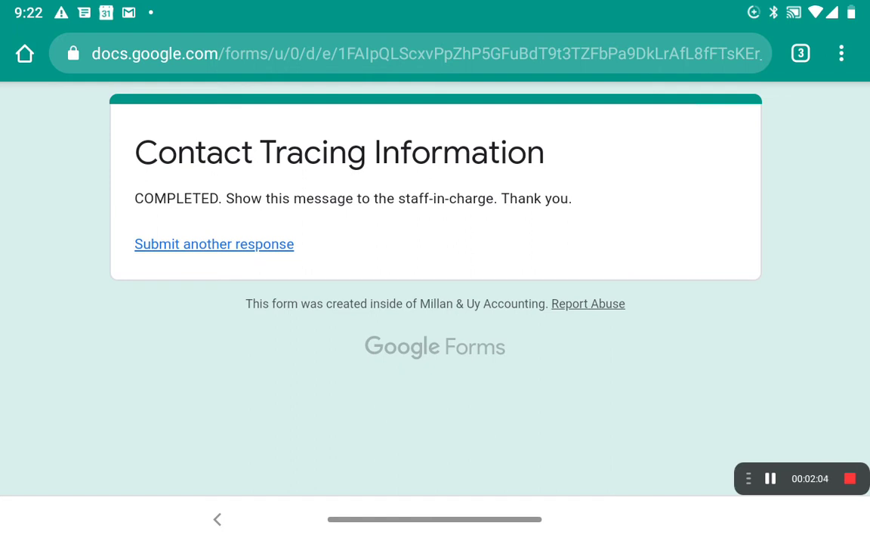
left_click(214, 244)
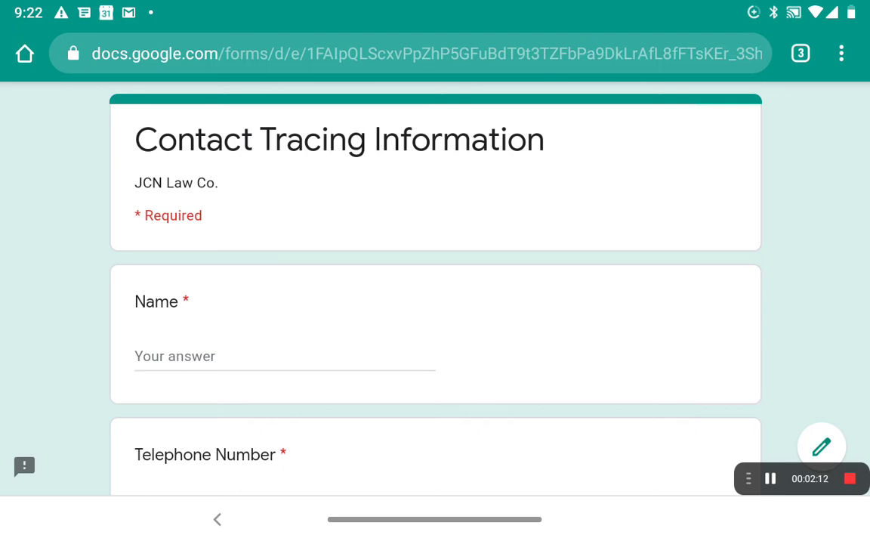
Switch to Drive and open the Contact Tracing Information (Responses) spreadsheet from its folder.
left_click_drag(434, 520, 434, 317)
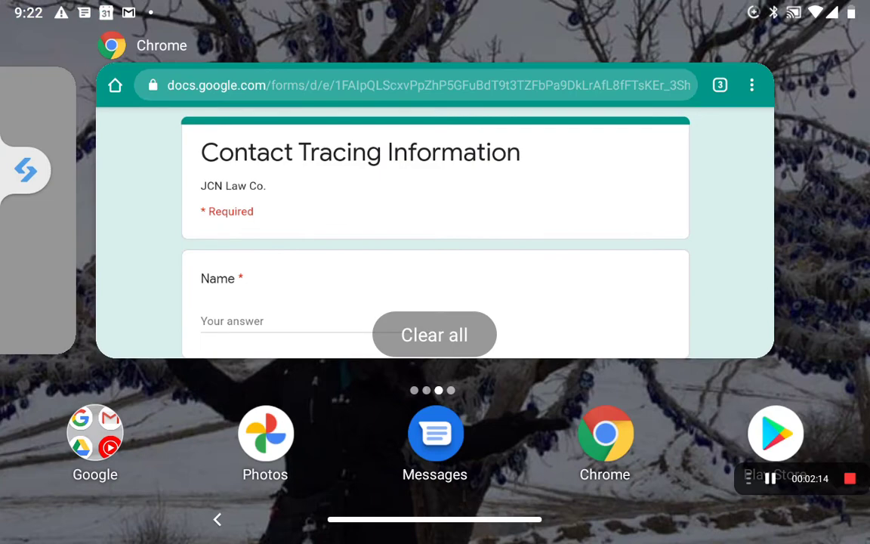
left_click_drag(226, 227, 604, 227)
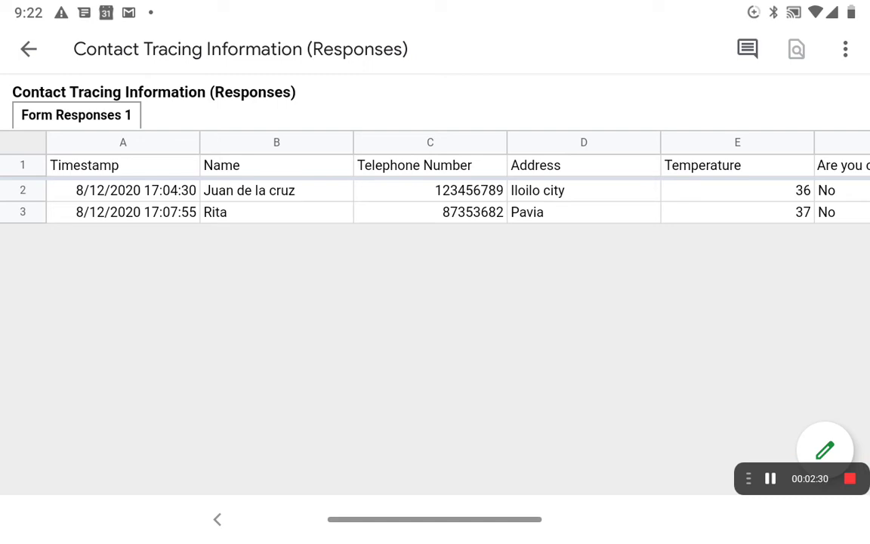
left_click(28, 49)
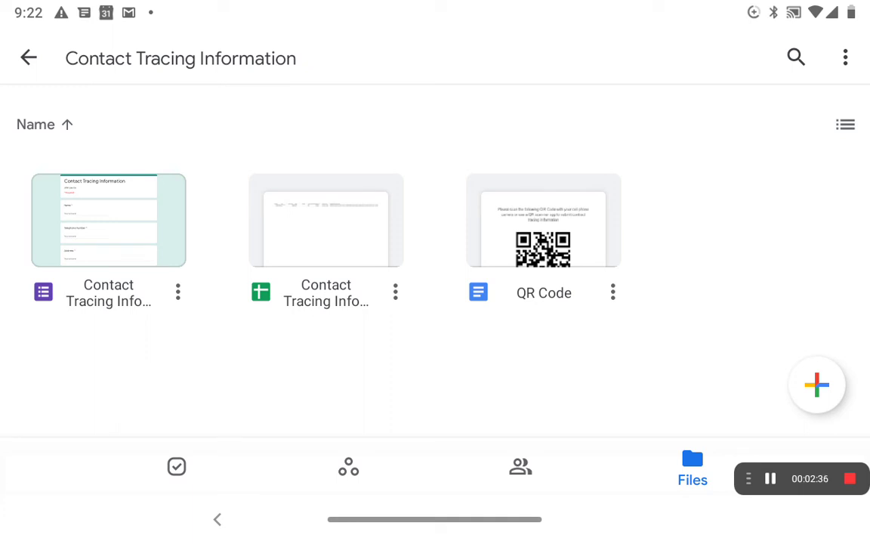
left_click(325, 227)
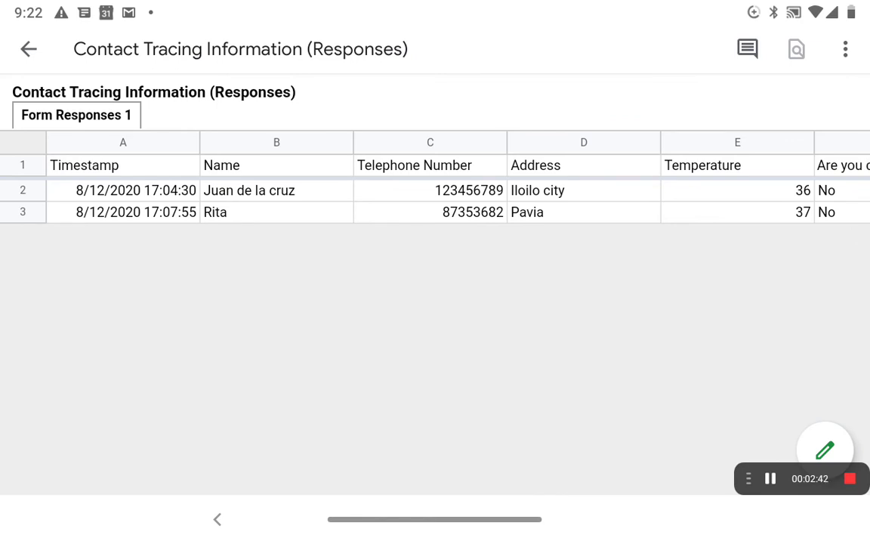
scroll(435, 302, "down", 2)
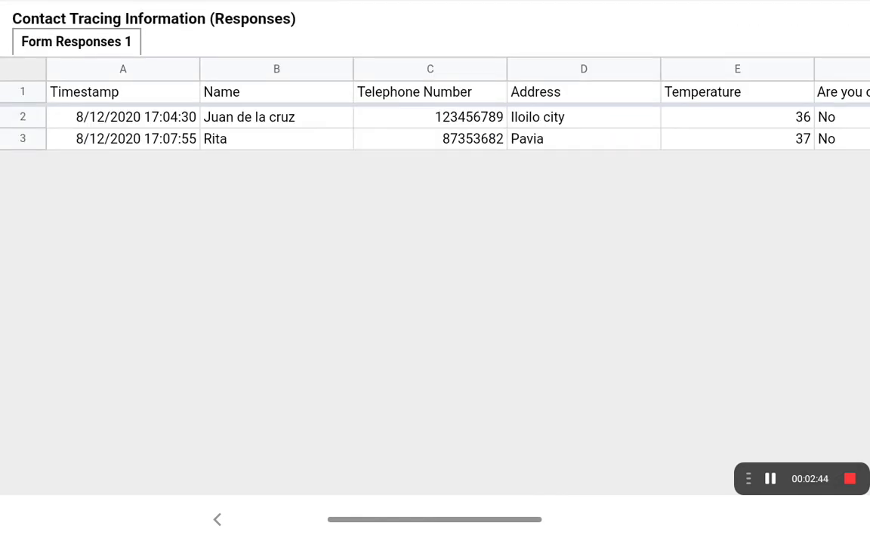
scroll(435, 302, "up", 2)
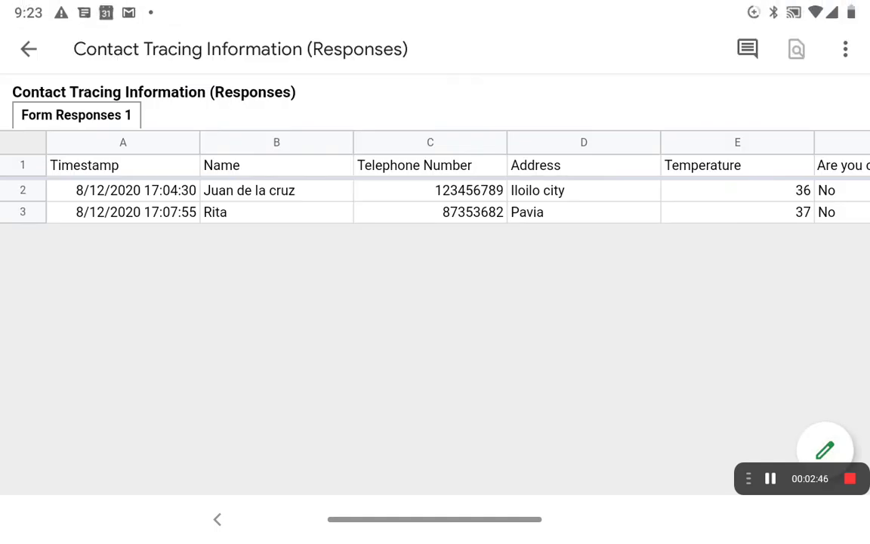
Reopen the responses spreadsheet so Jose's new row 4 entry appears.
left_click(28, 47)
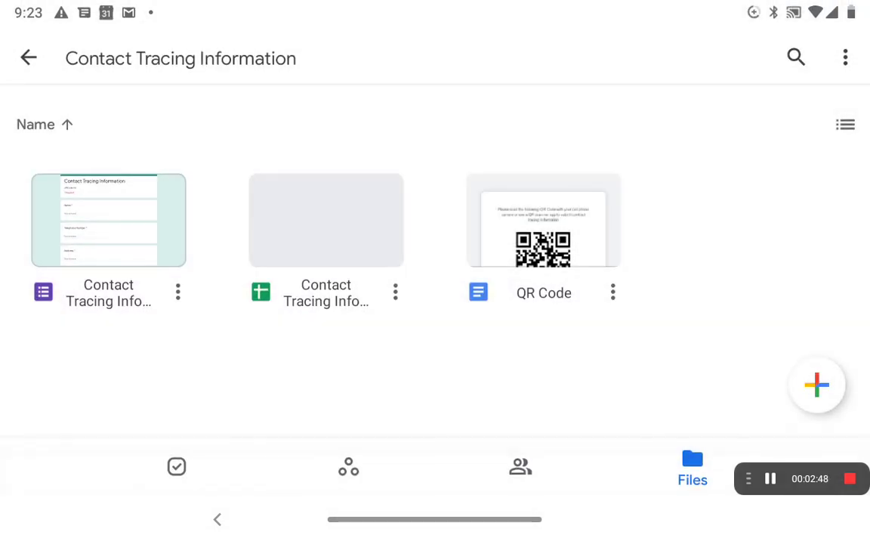
left_click(327, 227)
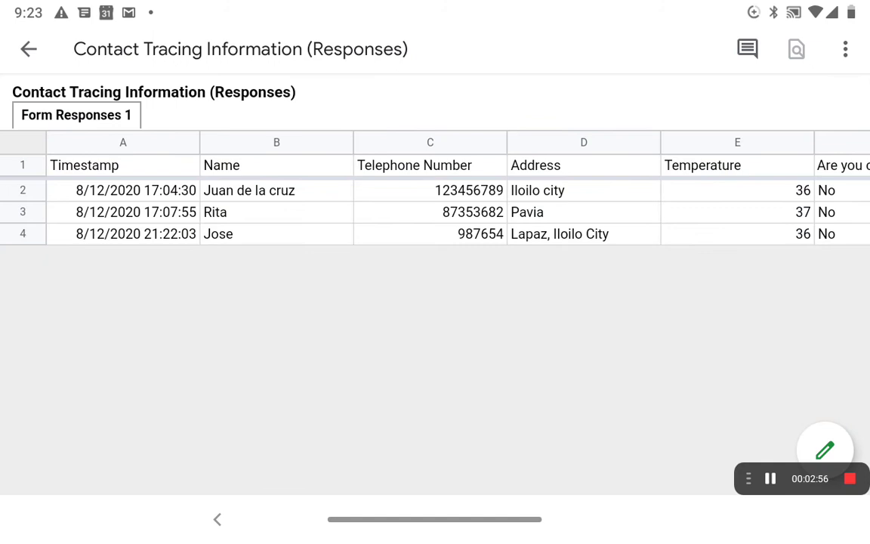
scroll(435, 211, "right", 3)
scroll(435, 212, "left", 3)
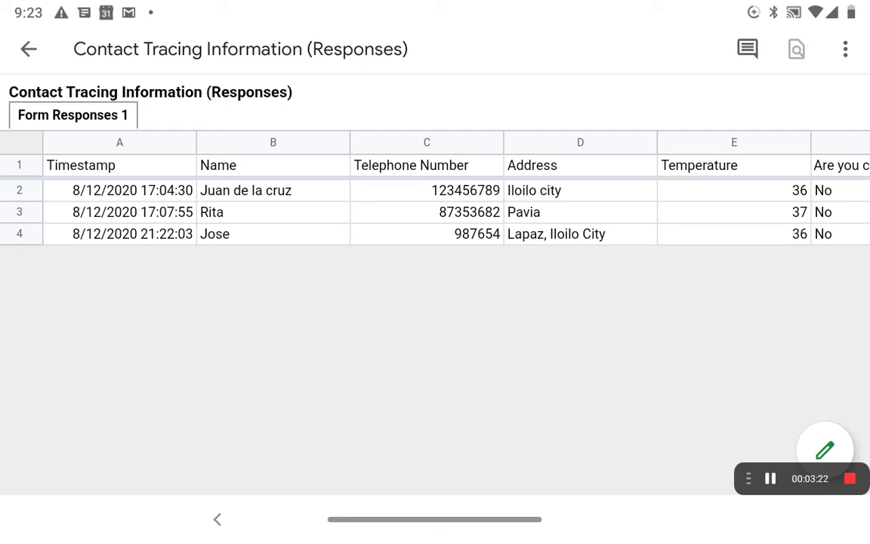
Switch to Trend Micro QR Scanner and scan the form's QR code, rated Safe.
left_click_drag(435, 517, 435, 339)
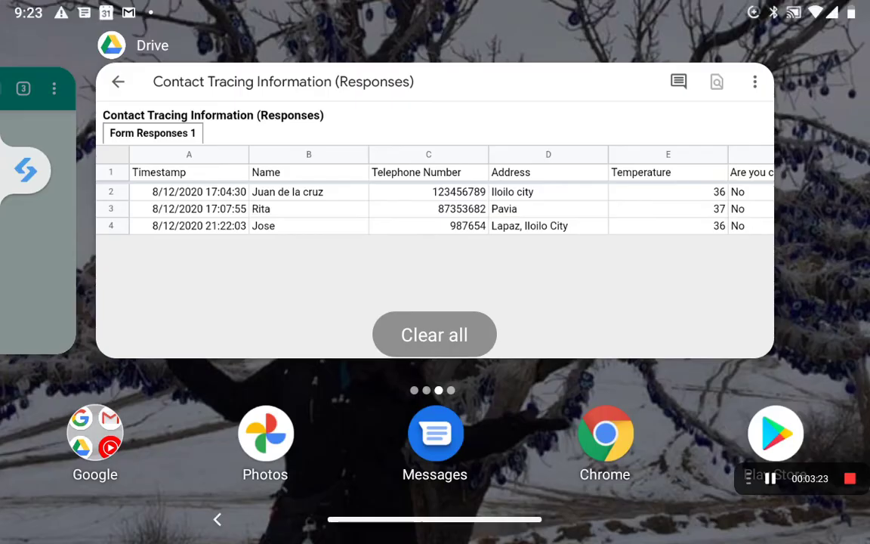
left_click_drag(302, 226, 717, 227)
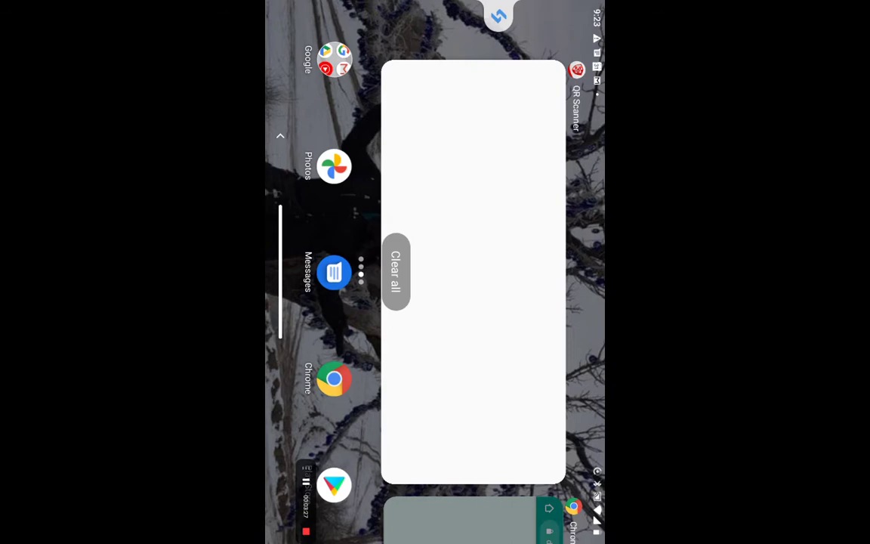
left_click(472, 272)
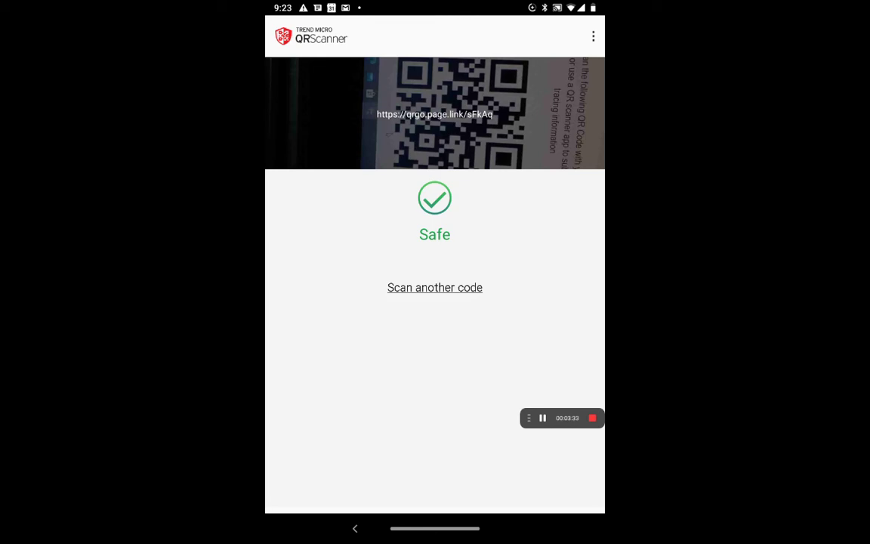
left_click(434, 287)
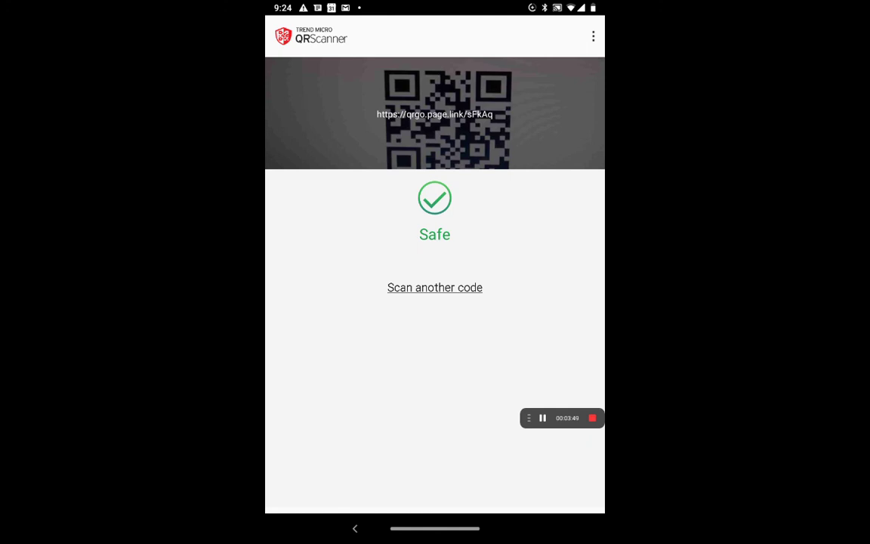
Rescan the QR code to load the blank JCN Law Co. contact tracing form.
left_click(434, 287)
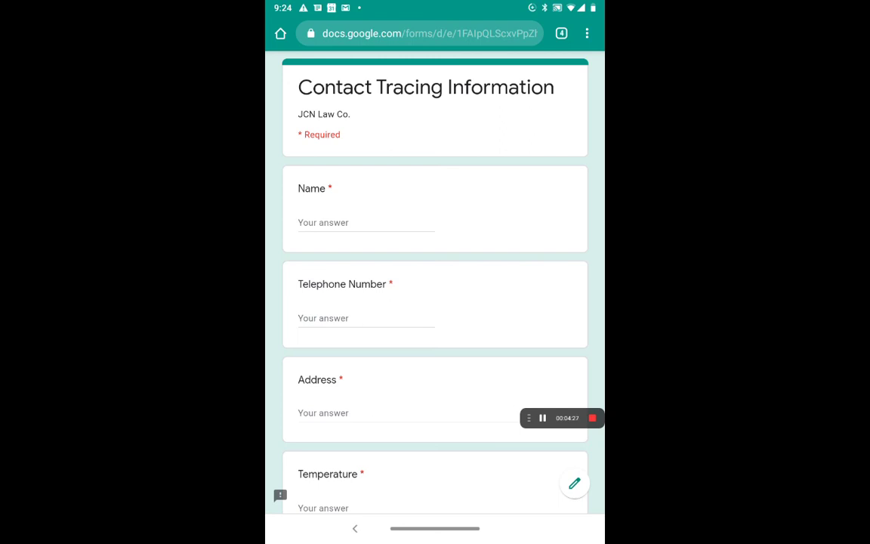
scroll(435, 302, "down", 2)
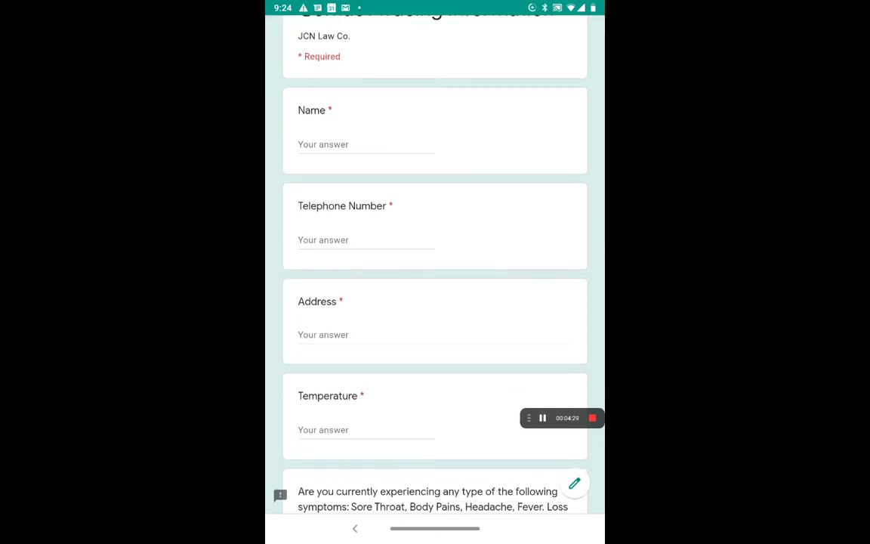